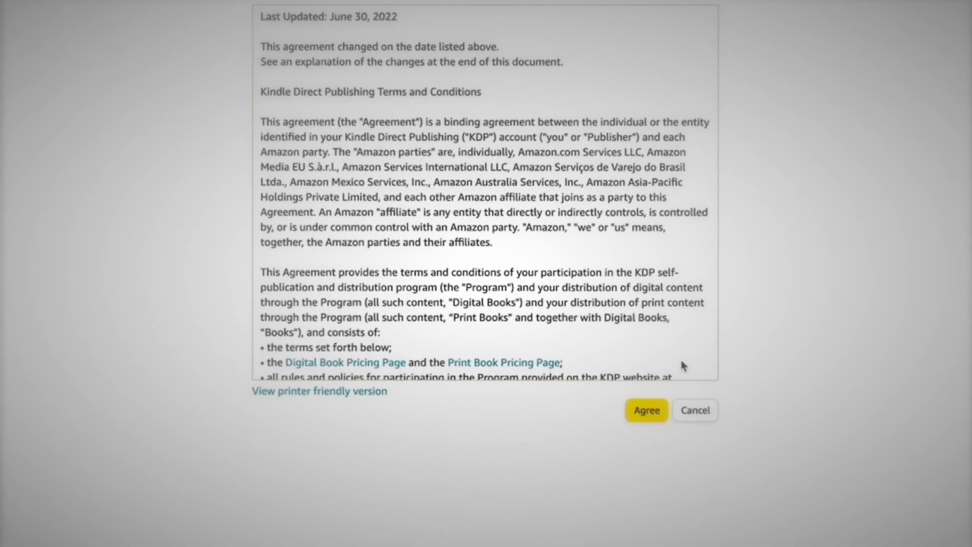
# - Read through the Kindle Direct Publishing Terms and Conditions and agree to them
pyautogui.scroll(-4, 640, 325)
pyautogui.scroll(-15, 640, 325)
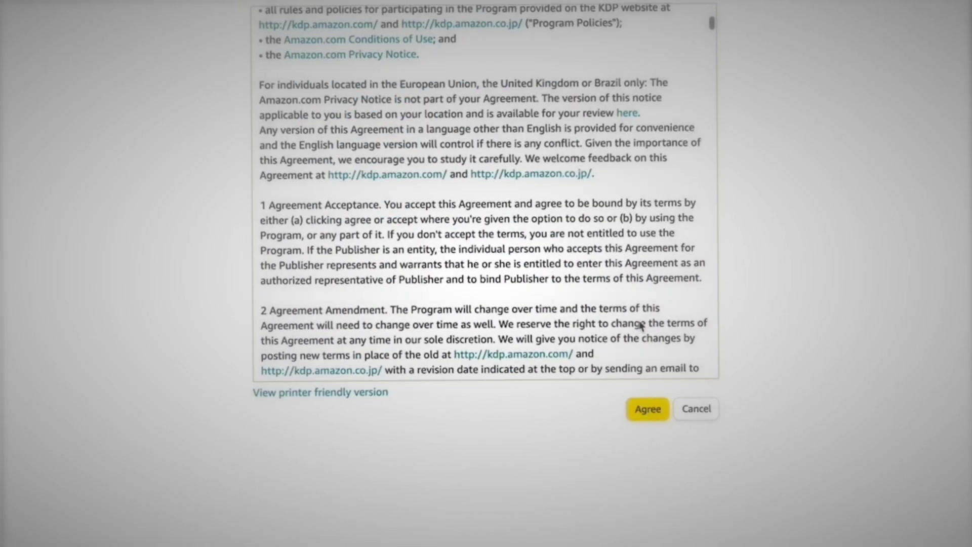
pyautogui.scroll(-1, 640, 326)
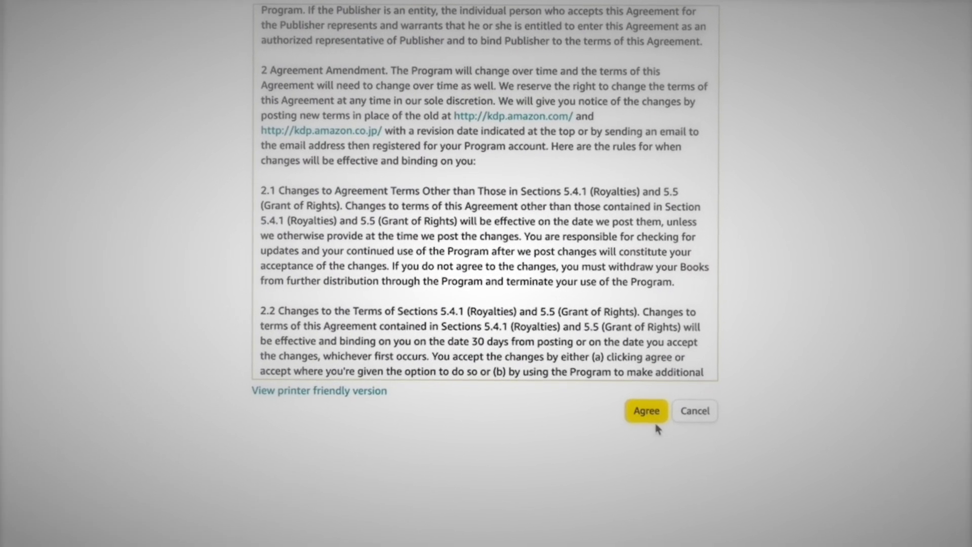
pyautogui.click(652, 422)
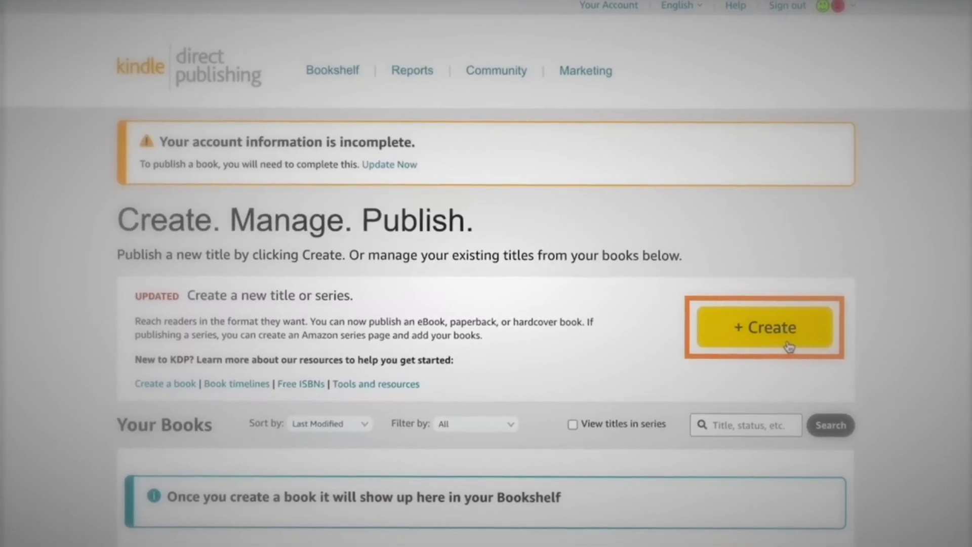
# - Start a new Kindle eBook title from the Bookshelf's + Create option
pyautogui.click(789, 346)
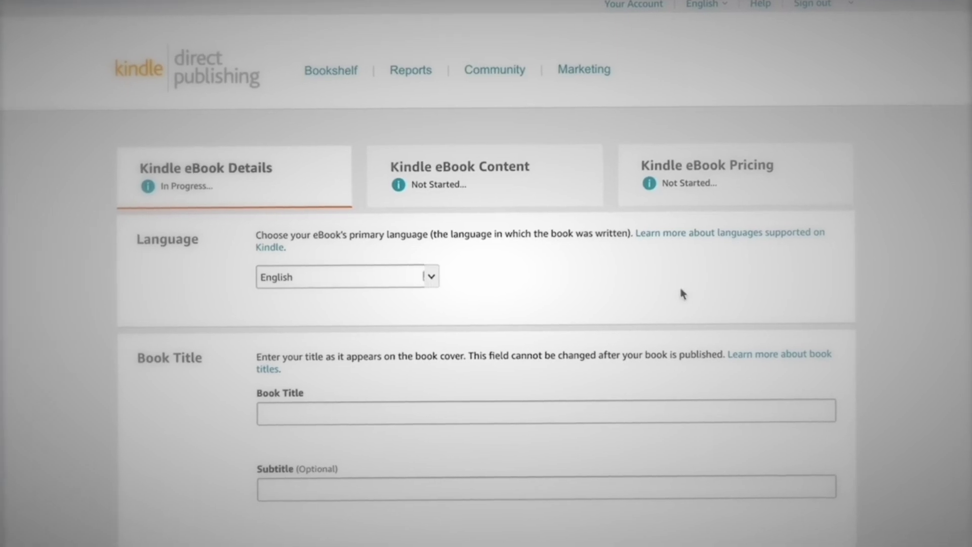
# - Keep English as the book language and title the eBook 'My Book Title'
pyautogui.click(420, 282)
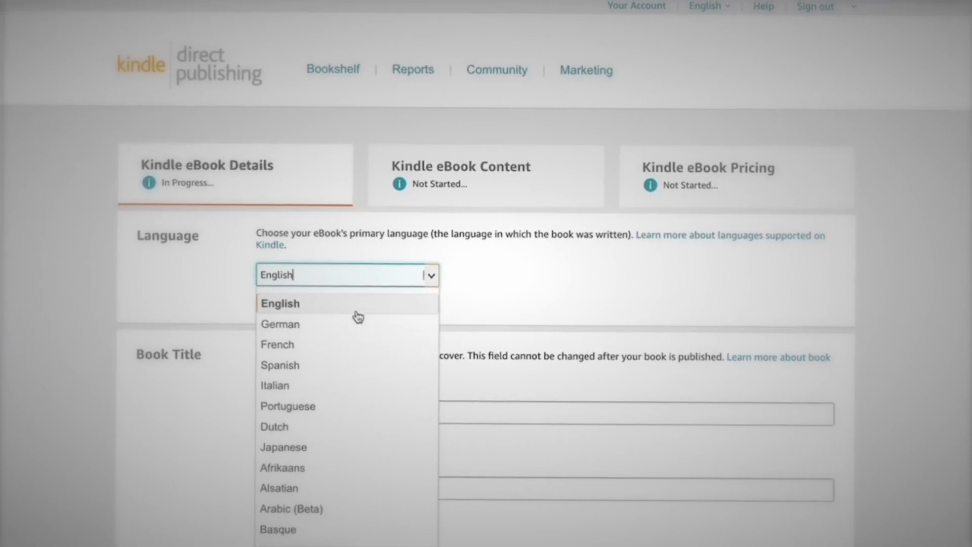
pyautogui.click(356, 310)
pyautogui.click(309, 414)
pyautogui.write('My Book Title')
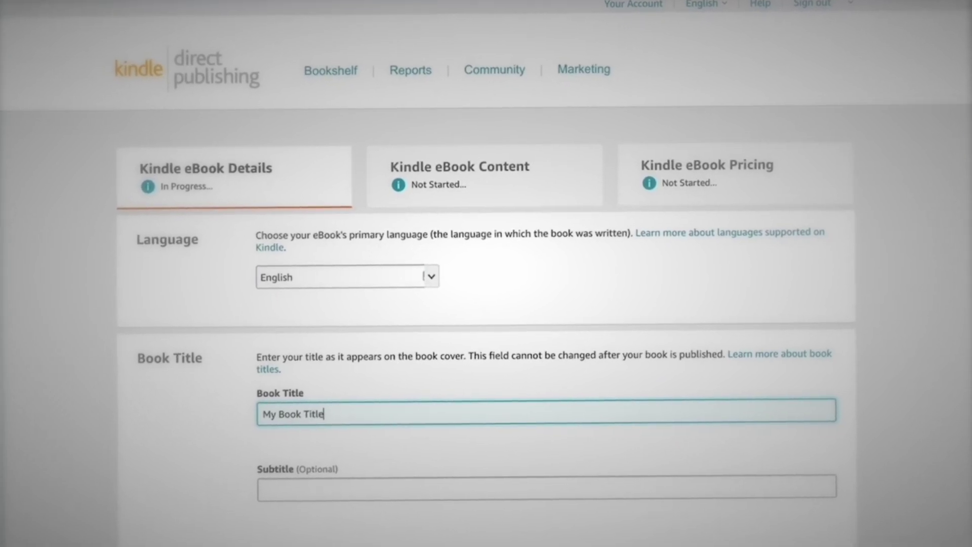
pyautogui.scroll(-6, 486, 274)
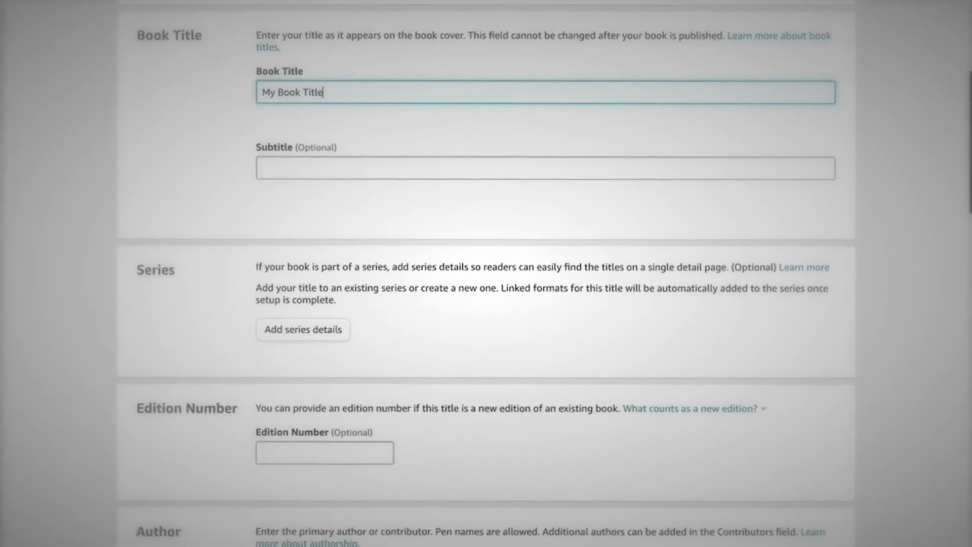
pyautogui.scroll(-2, 486, 273)
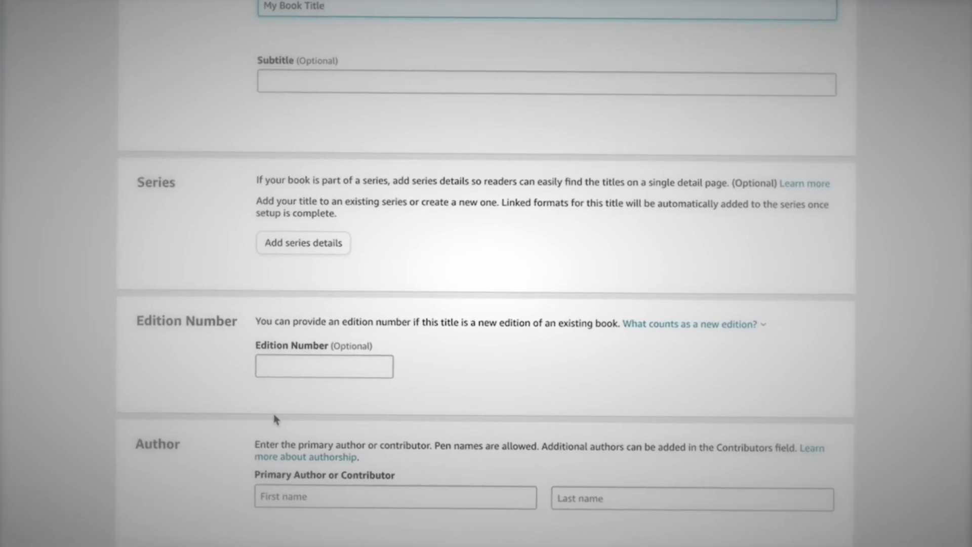
pyautogui.scroll(-1, 276, 420)
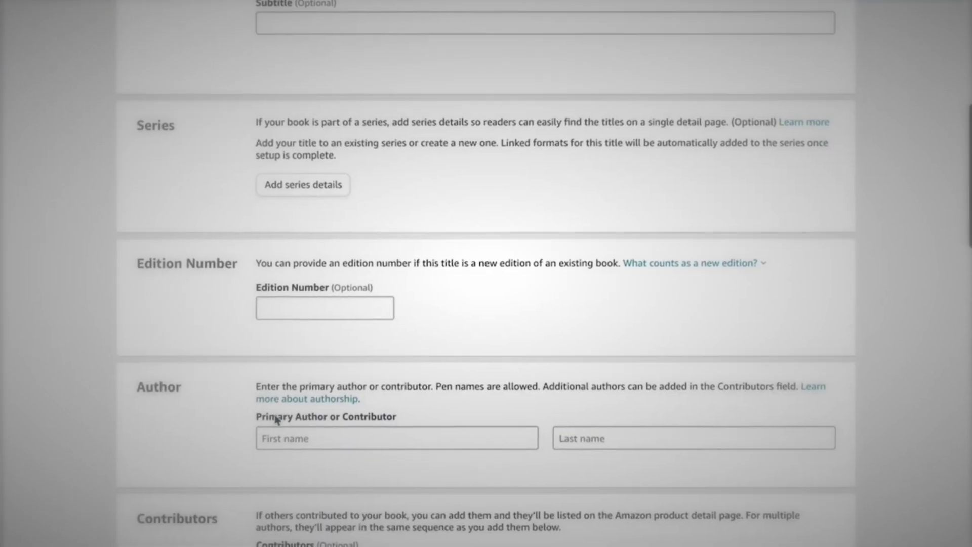
pyautogui.scroll(-3, 276, 419)
# - Enter the primary author's first and last name
pyautogui.click(282, 280)
pyautogui.write('Fi')
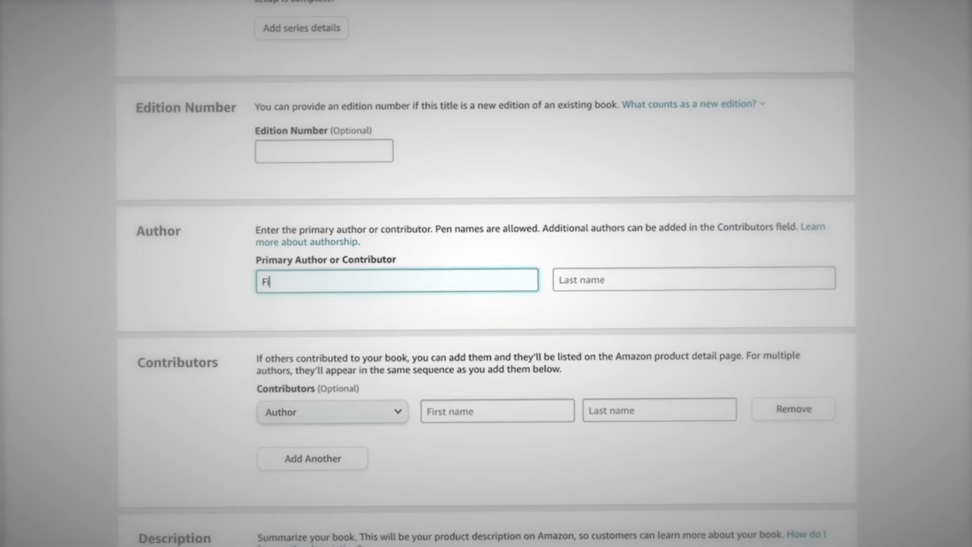
pyautogui.write('rst Name')
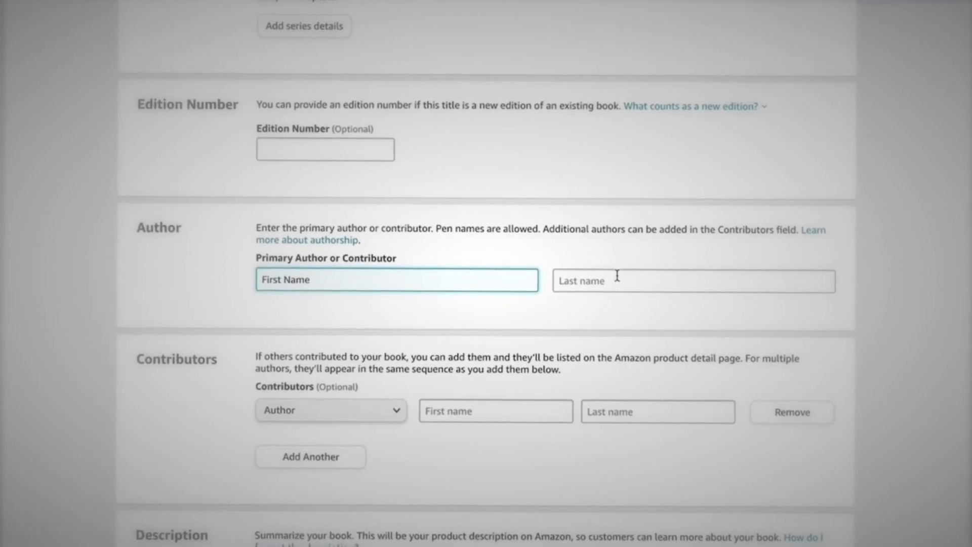
pyautogui.click(617, 276)
pyautogui.write('Last Na')
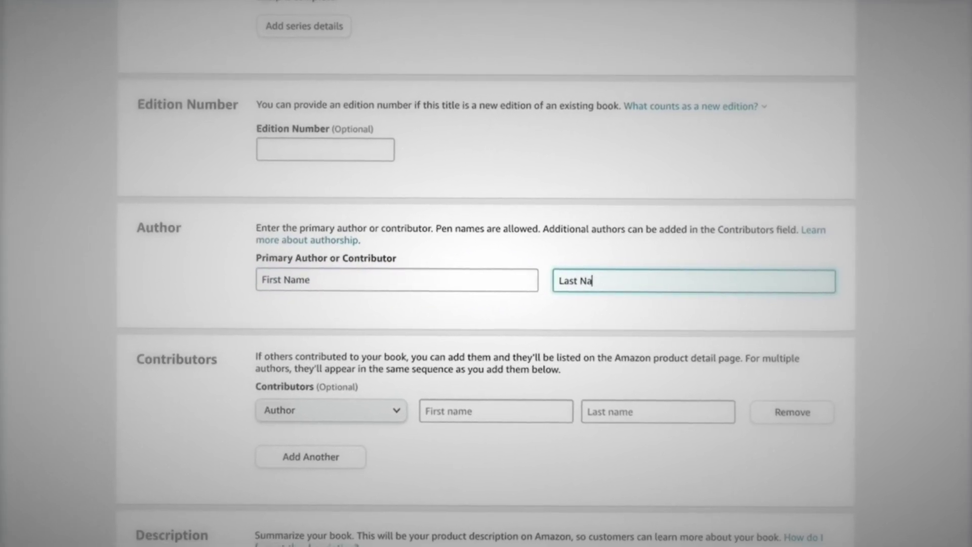
pyautogui.write('me')
pyautogui.scroll(-1, 666, 470)
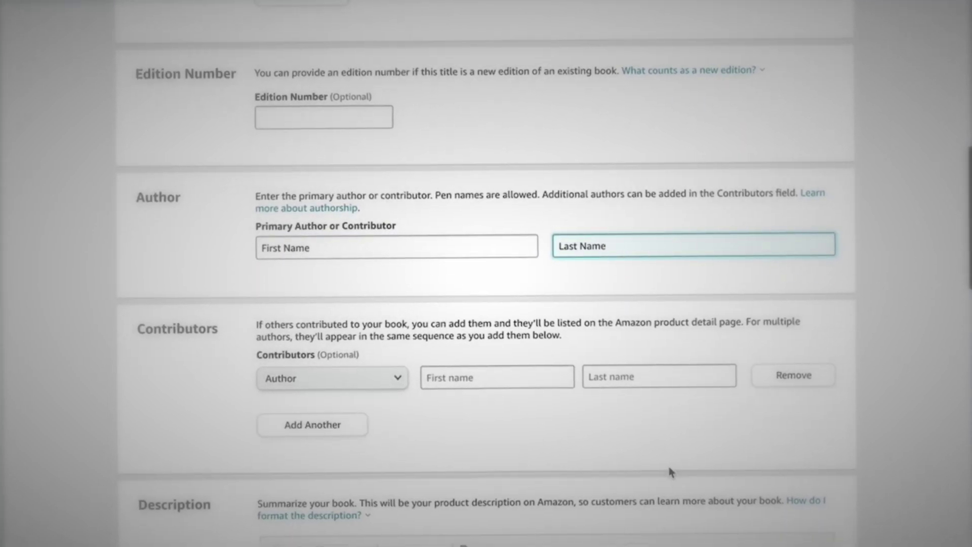
pyautogui.scroll(-2, 669, 472)
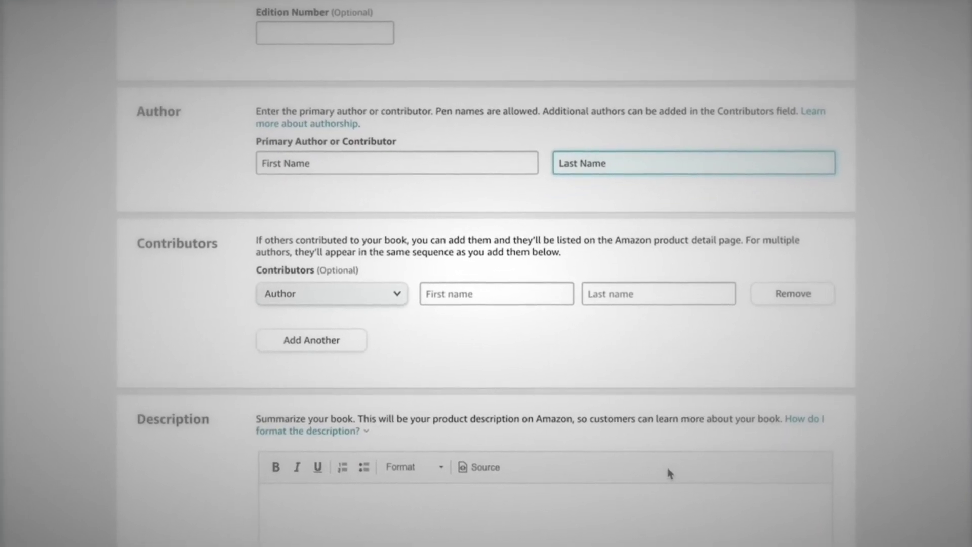
pyautogui.scroll(-3, 663, 466)
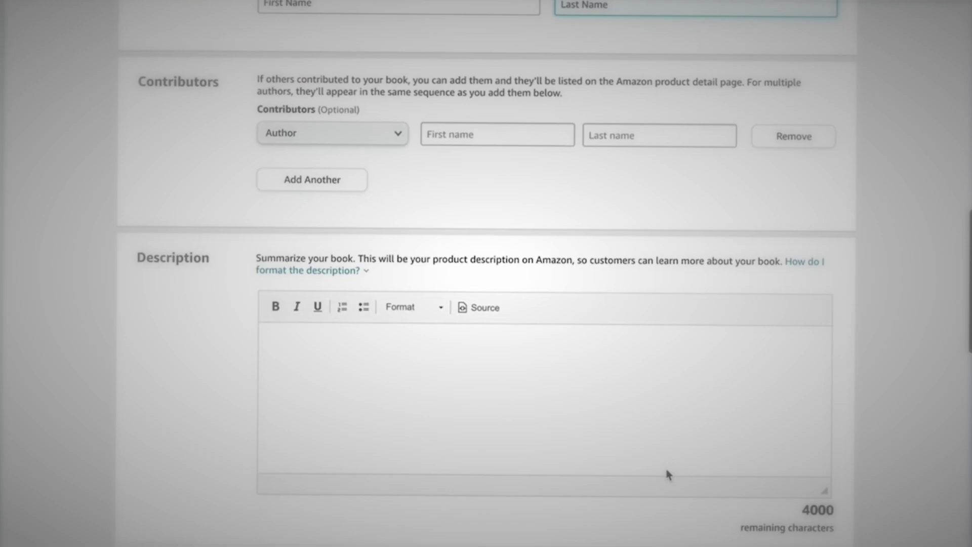
pyautogui.scroll(-2, 666, 469)
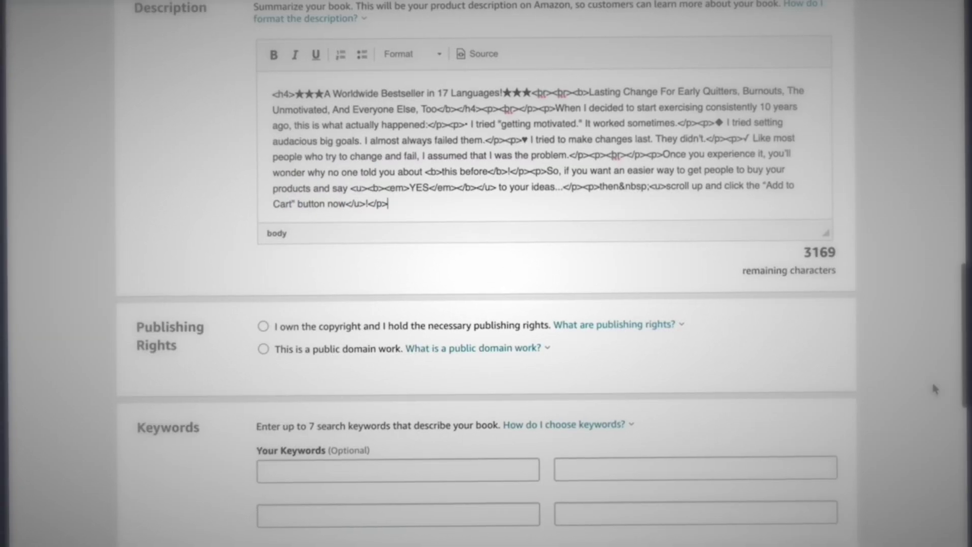
# - Declare owned copyright and add keywords Adventures, child adventure with animal, rabbits, kids fiction story
pyautogui.scroll(-2, 929, 380)
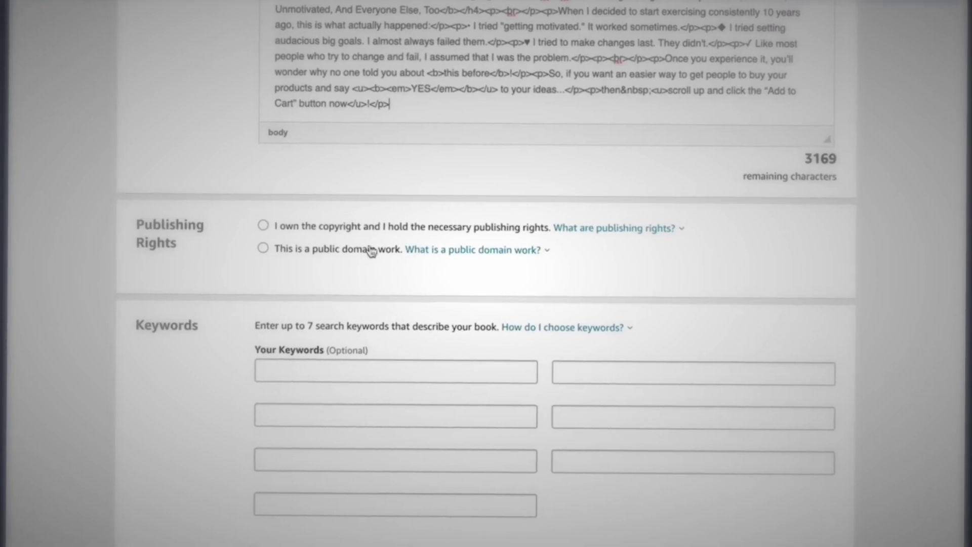
pyautogui.click(260, 226)
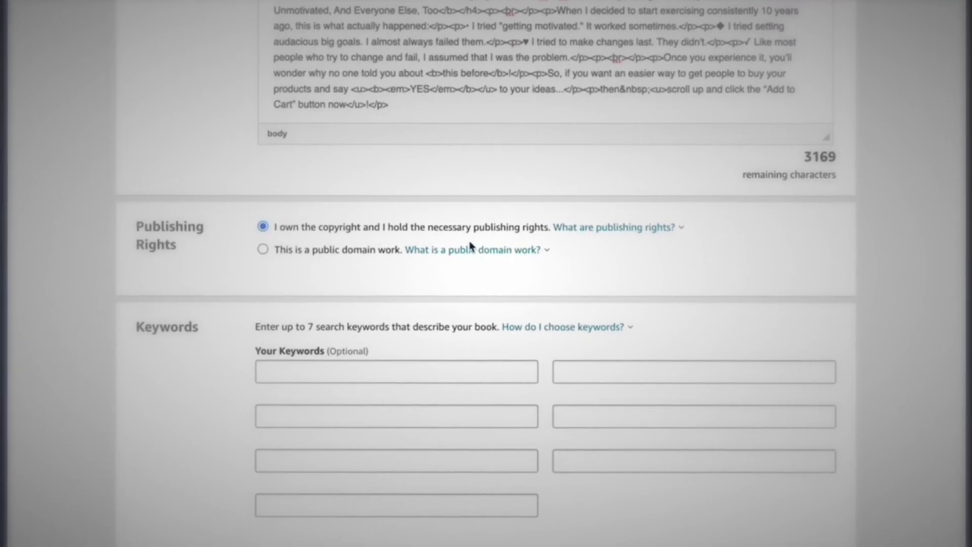
pyautogui.scroll(-2, 876, 355)
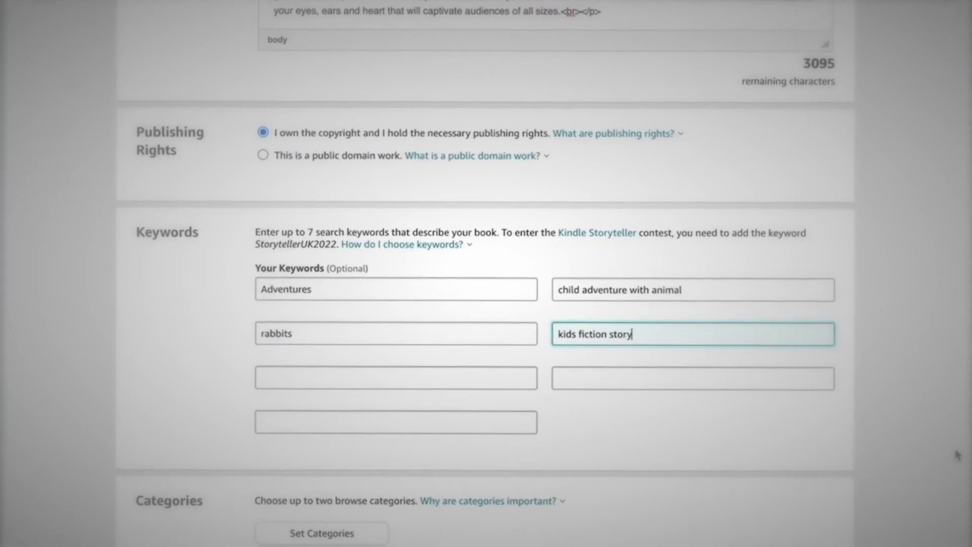
pyautogui.scroll(-5, 956, 454)
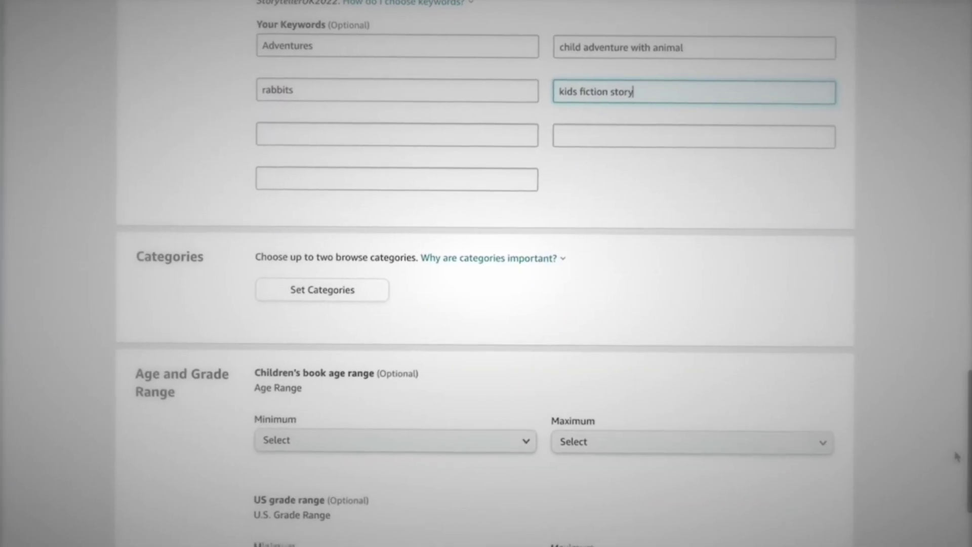
# - Pick Fiction > Fairy Tales, Folk Tales, Legends & Mythology and Fiction > Short Stories as categories
pyautogui.click(360, 303)
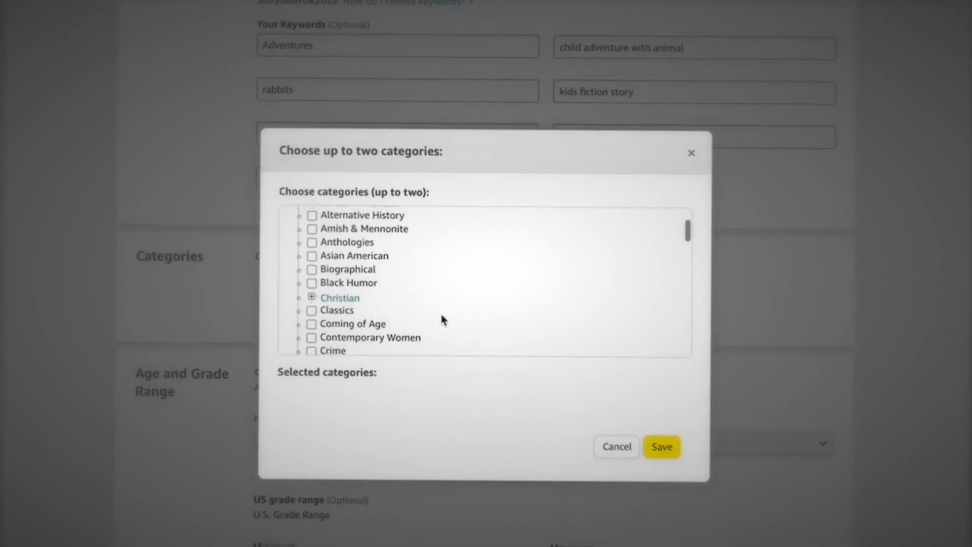
pyautogui.scroll(-3, 438, 319)
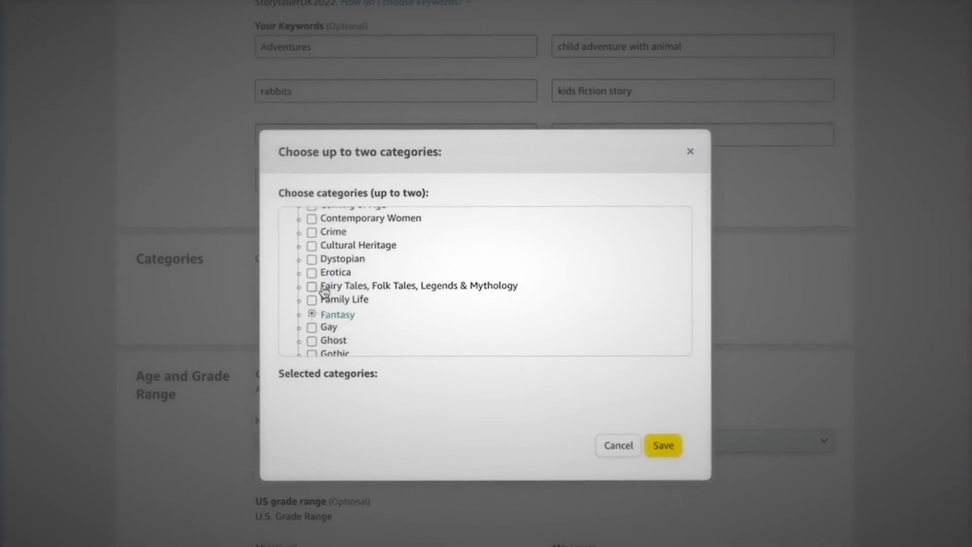
pyautogui.scroll(-6, 390, 328)
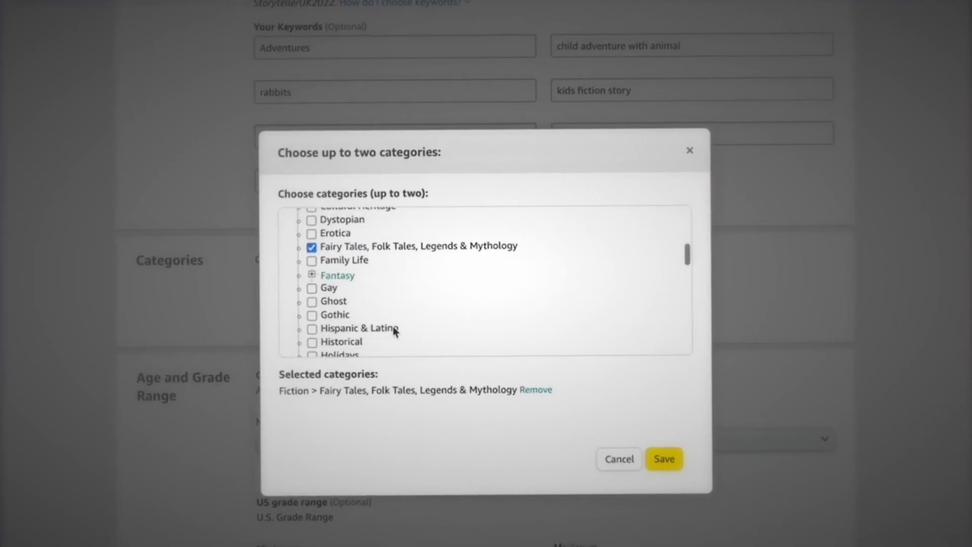
pyautogui.scroll(-5, 390, 331)
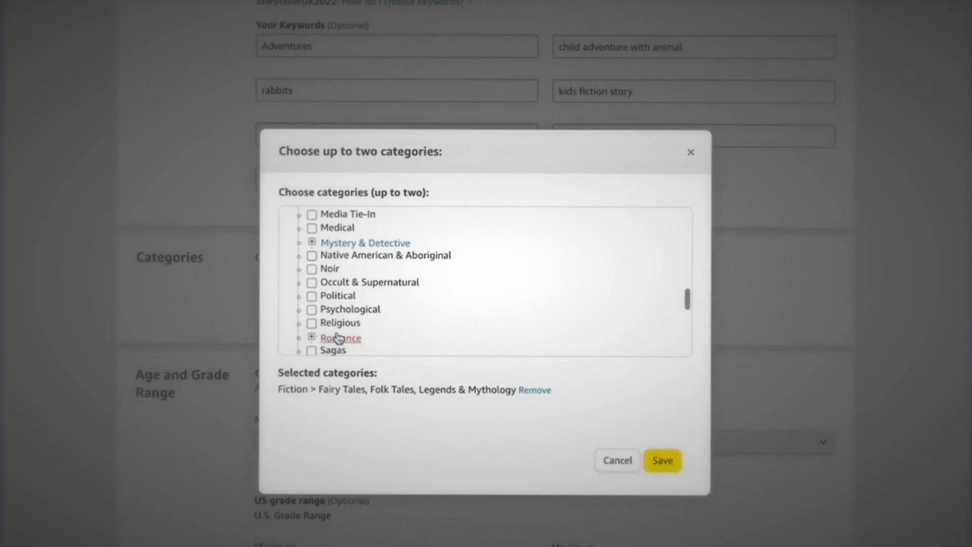
pyautogui.click(308, 336)
pyautogui.scroll(-4, 428, 338)
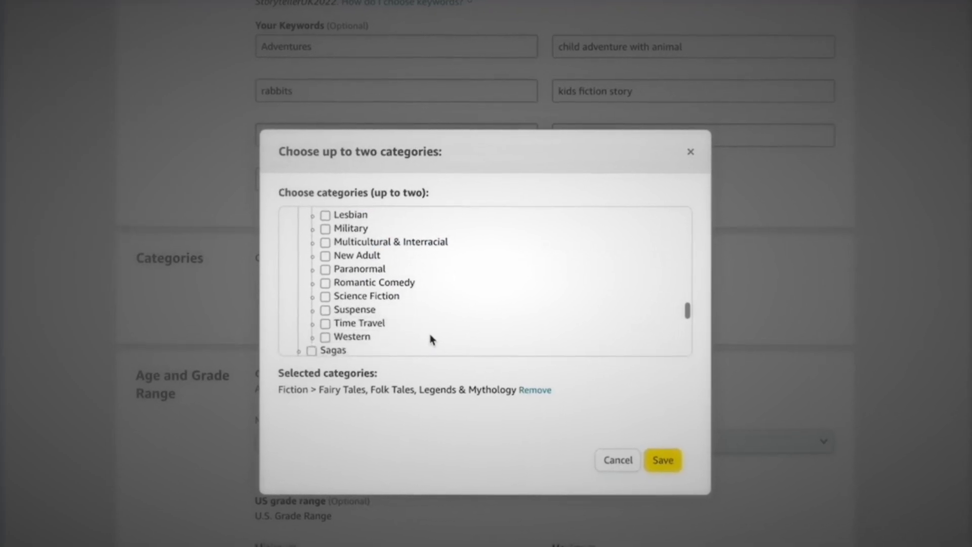
pyautogui.scroll(-3, 427, 336)
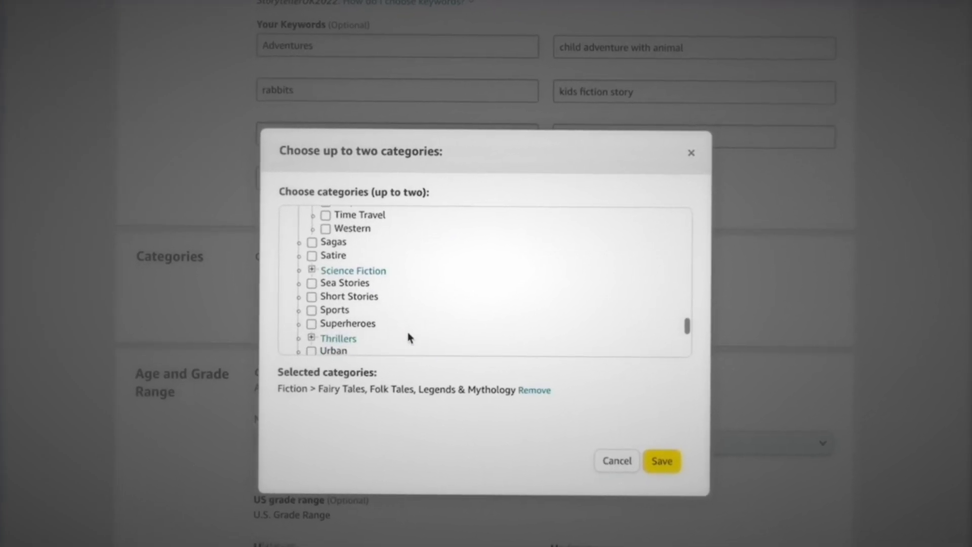
# - Save both chosen categories to the book
pyautogui.click(663, 460)
pyautogui.scroll(-5, 528, 508)
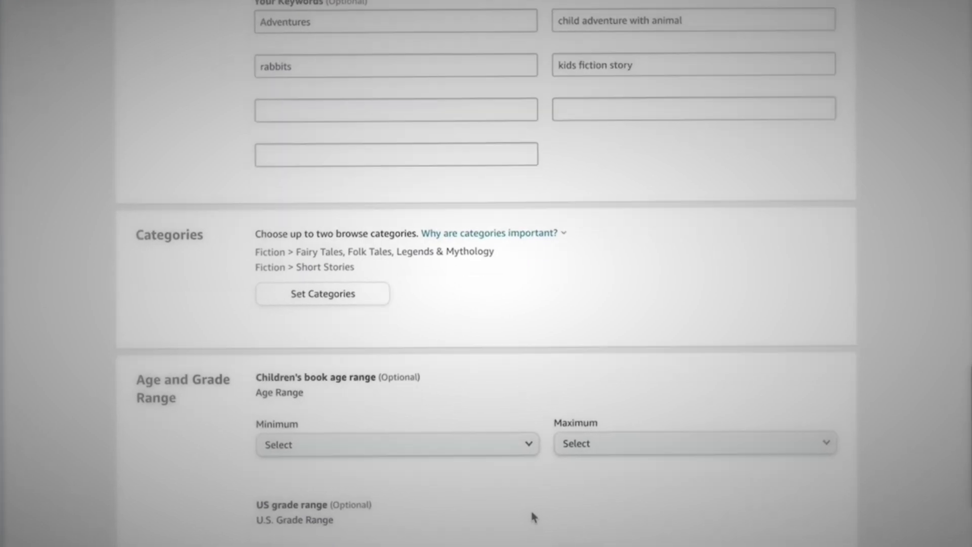
pyautogui.scroll(-1, 532, 515)
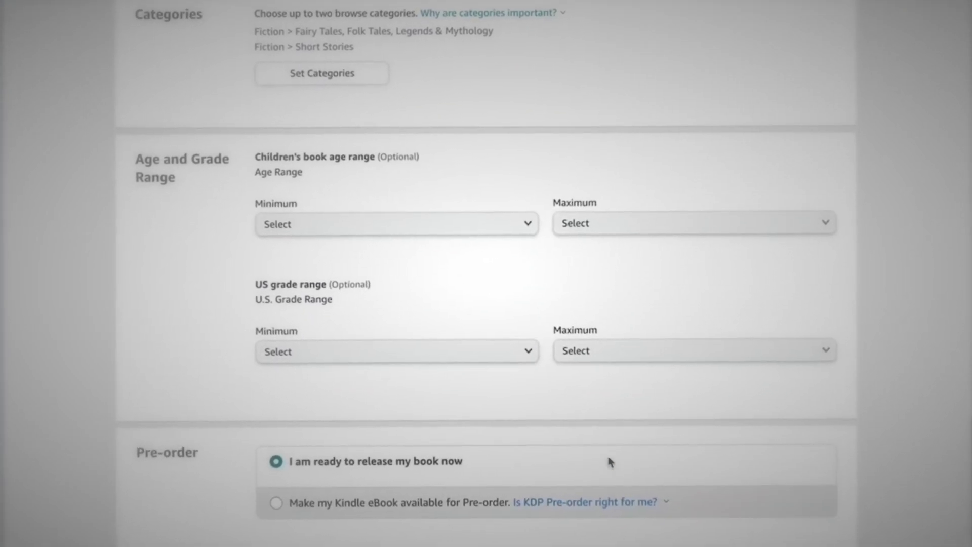
# - Set the minimum children's age to 1 and save the details to continue to Content
pyautogui.click(517, 228)
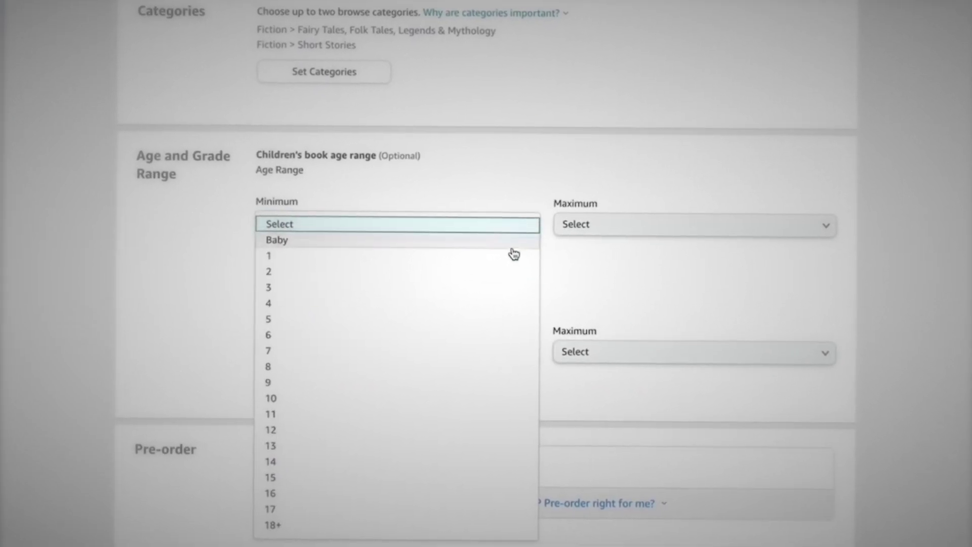
pyautogui.click(508, 264)
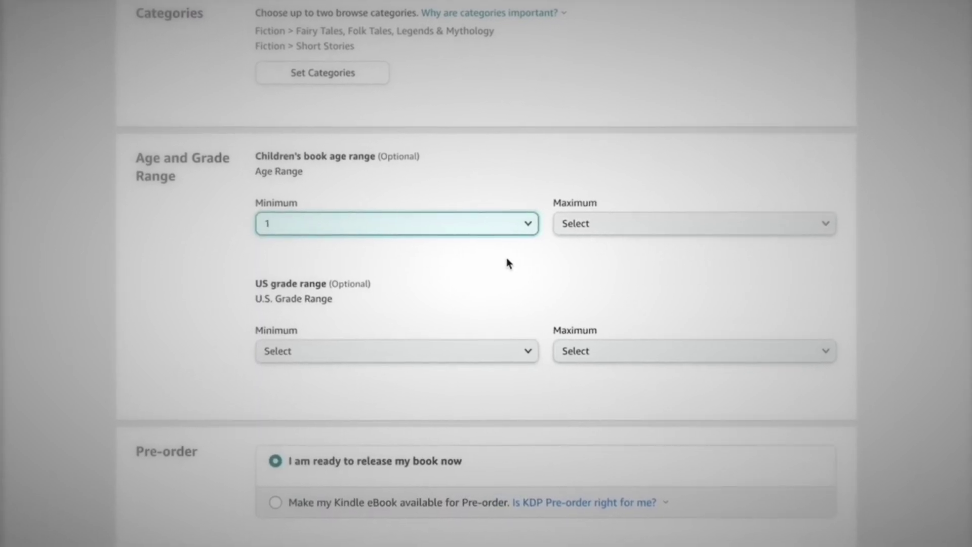
pyautogui.scroll(-4, 729, 323)
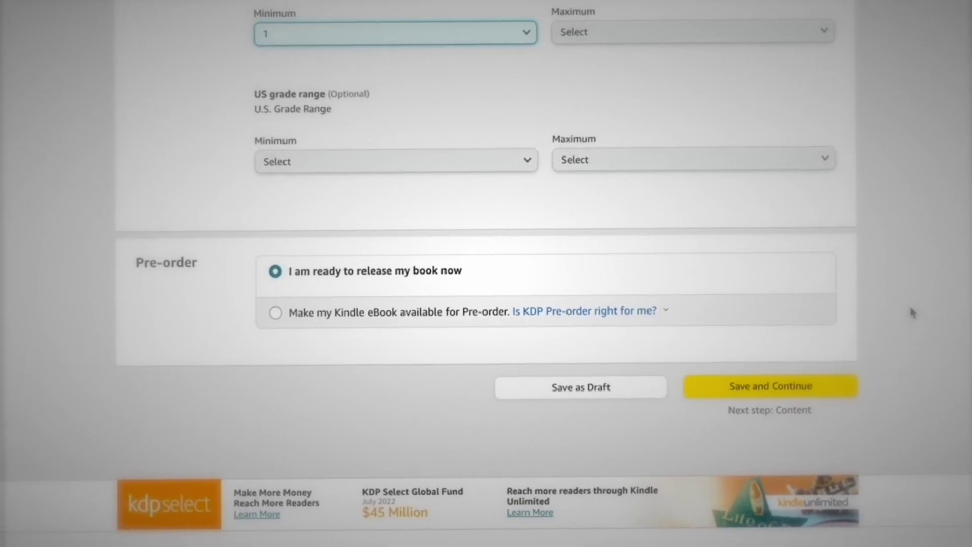
pyautogui.click(762, 386)
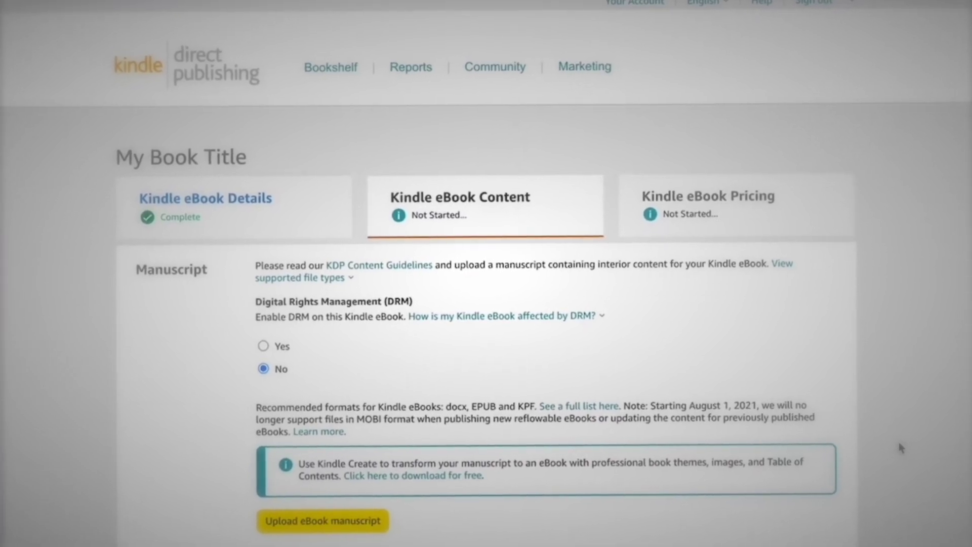
pyautogui.scroll(-1, 899, 450)
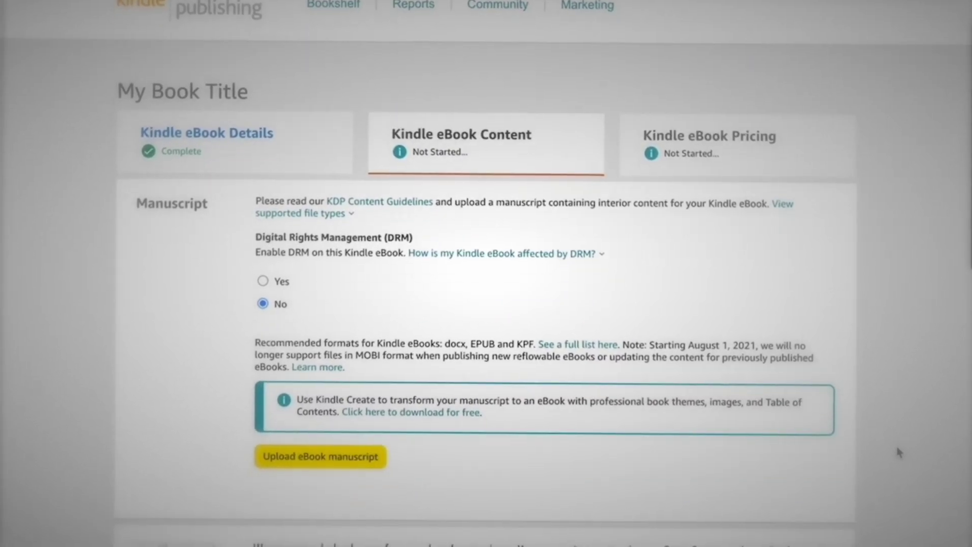
pyautogui.scroll(-1, 894, 443)
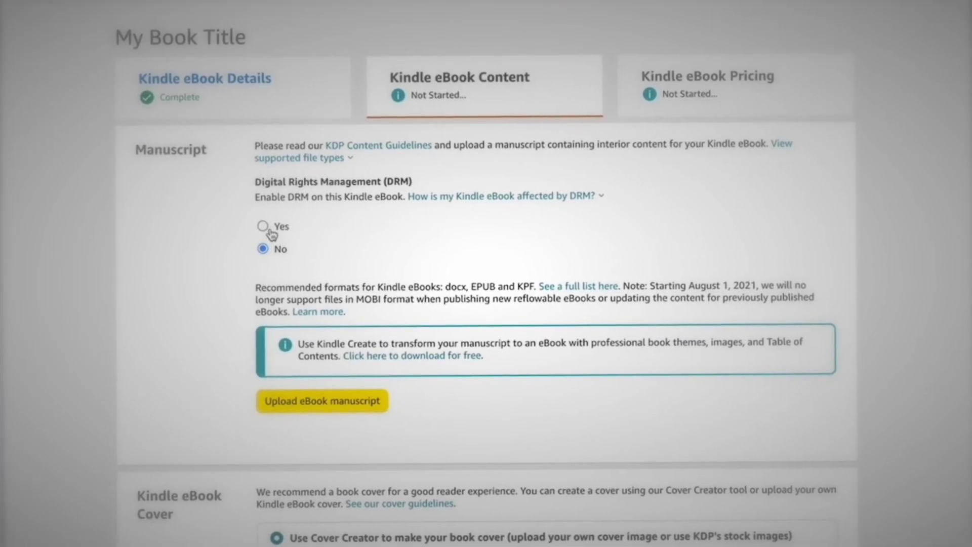
pyautogui.click(263, 227)
pyautogui.click(263, 249)
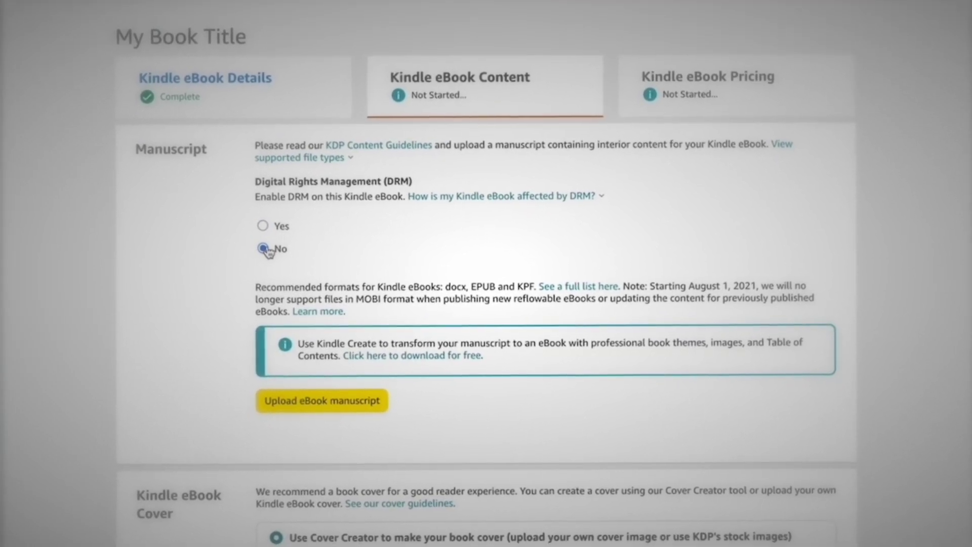
pyautogui.click(593, 197)
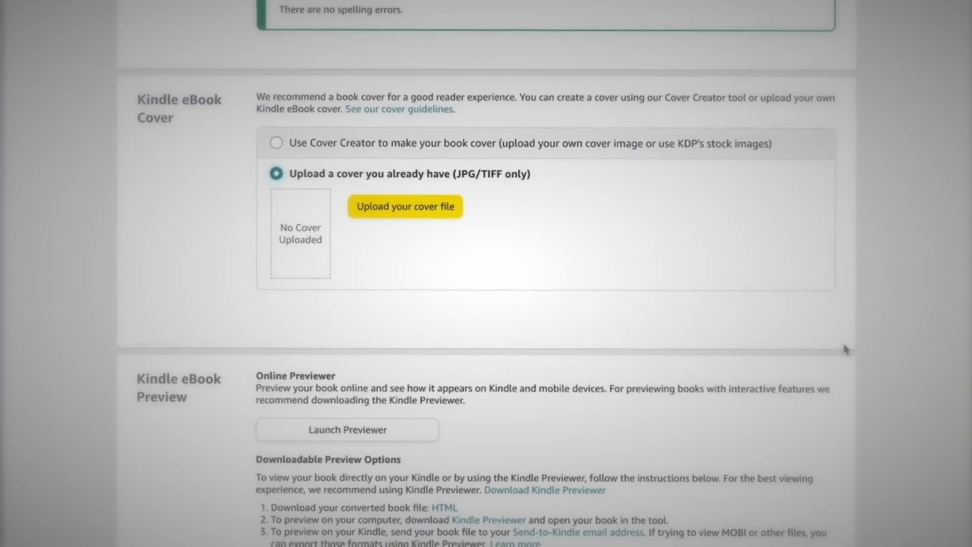
# - Check the book in the online previewer, then save the content and continue to Pricing
pyautogui.scroll(-4, 842, 344)
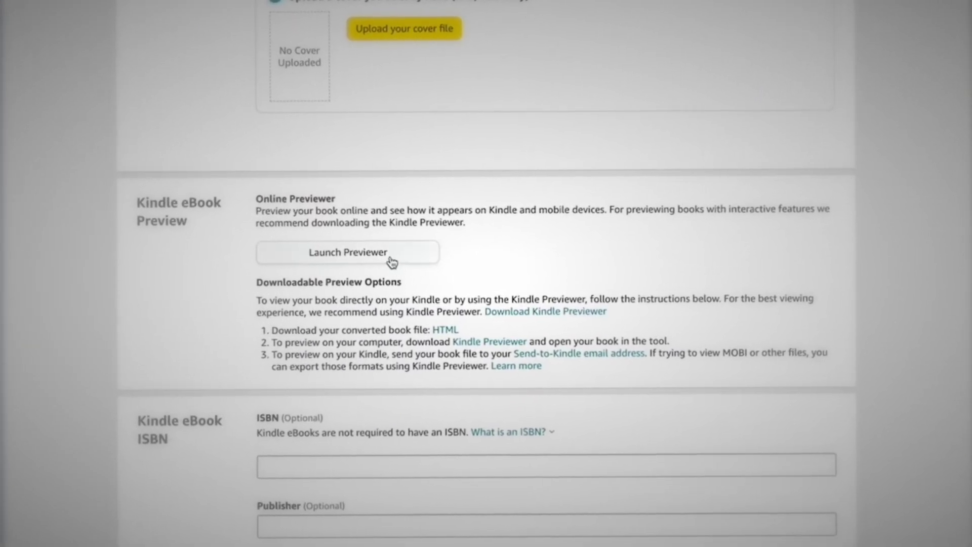
pyautogui.click(388, 255)
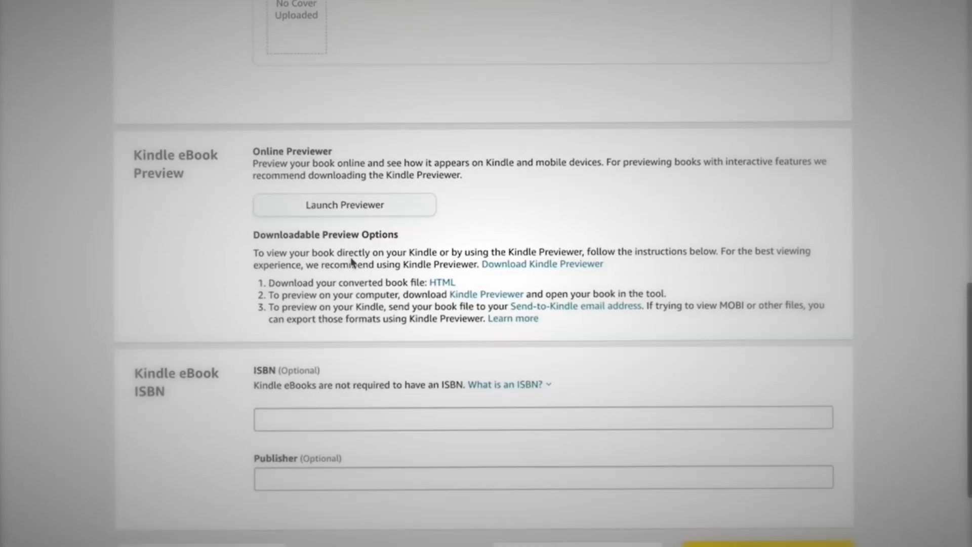
pyautogui.scroll(-5, 412, 261)
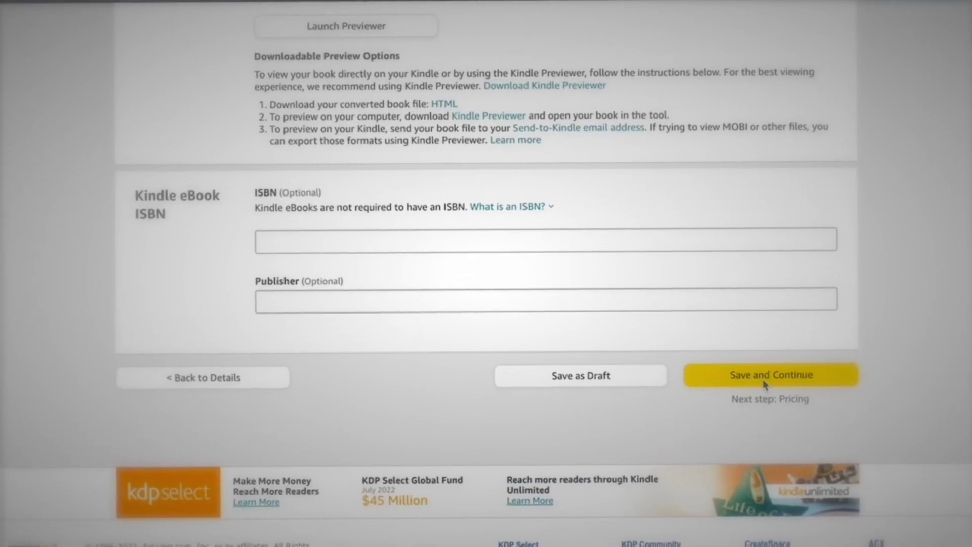
pyautogui.click(764, 386)
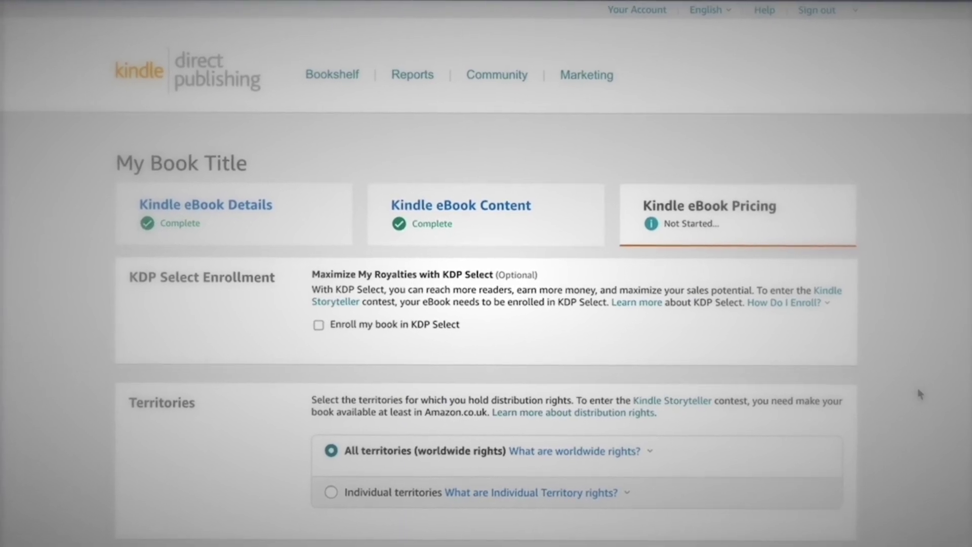
# - Enroll the book in KDP Select on the Pricing page
pyautogui.scroll(-2, 914, 386)
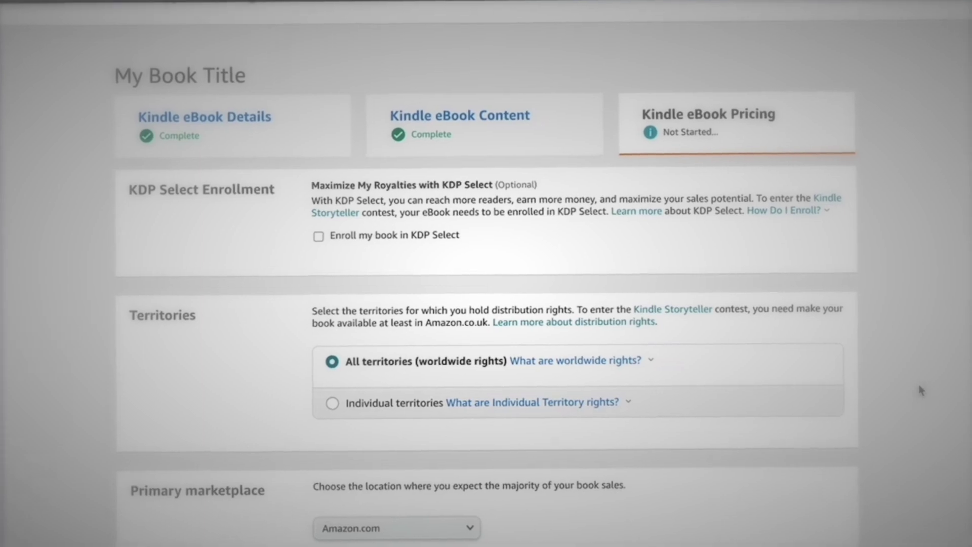
pyautogui.click(318, 236)
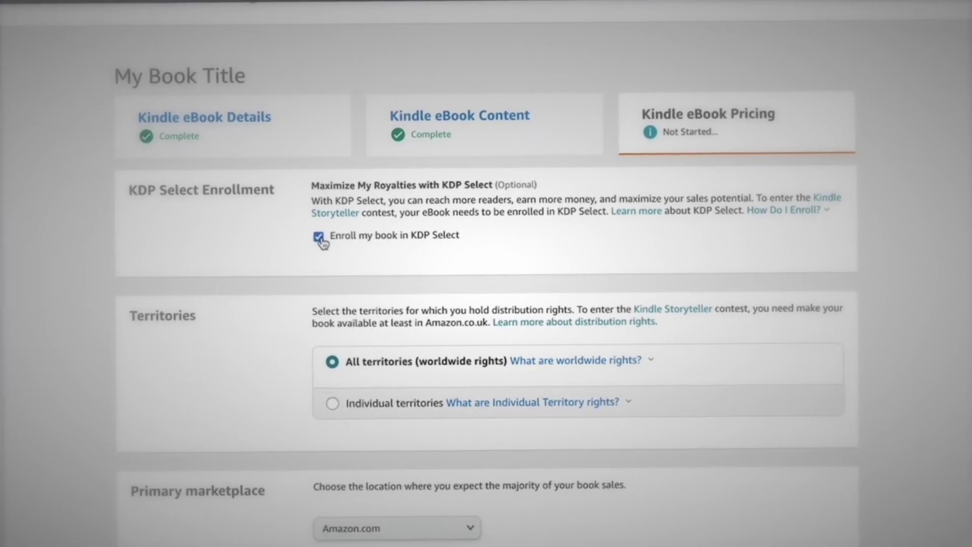
pyautogui.scroll(-2, 277, 377)
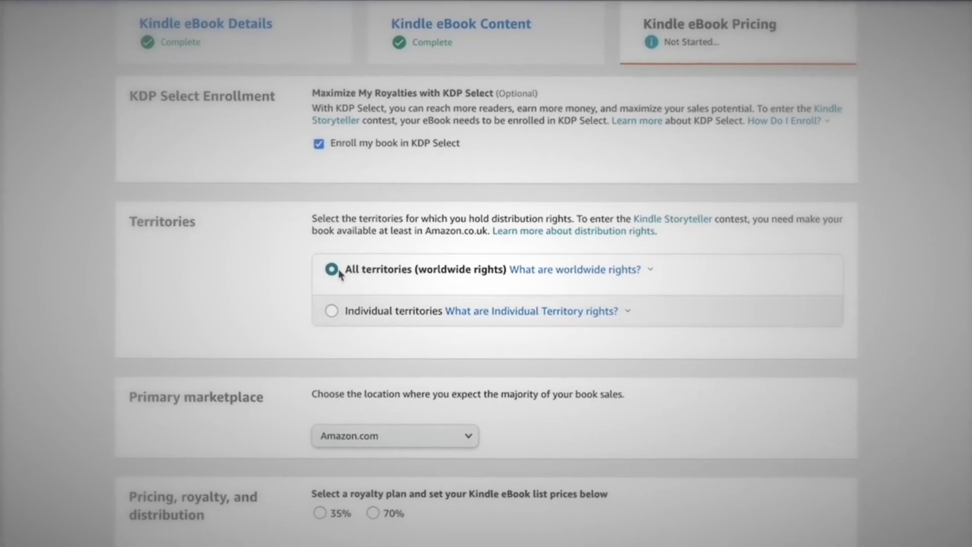
# - Switch distribution rights to Individual territories and review the pricing table down to Book Lending
pyautogui.click(329, 310)
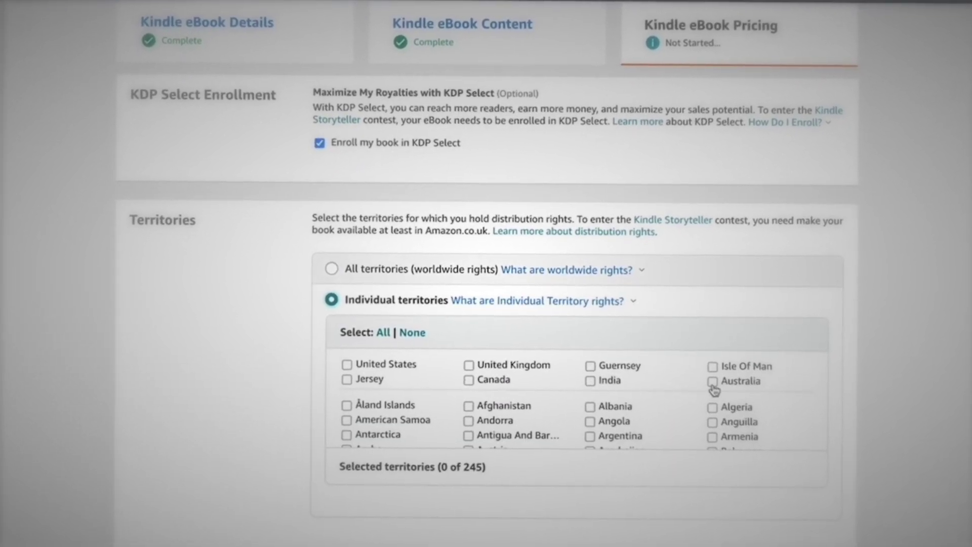
pyautogui.scroll(-4, 839, 442)
pyautogui.scroll(-6, 839, 442)
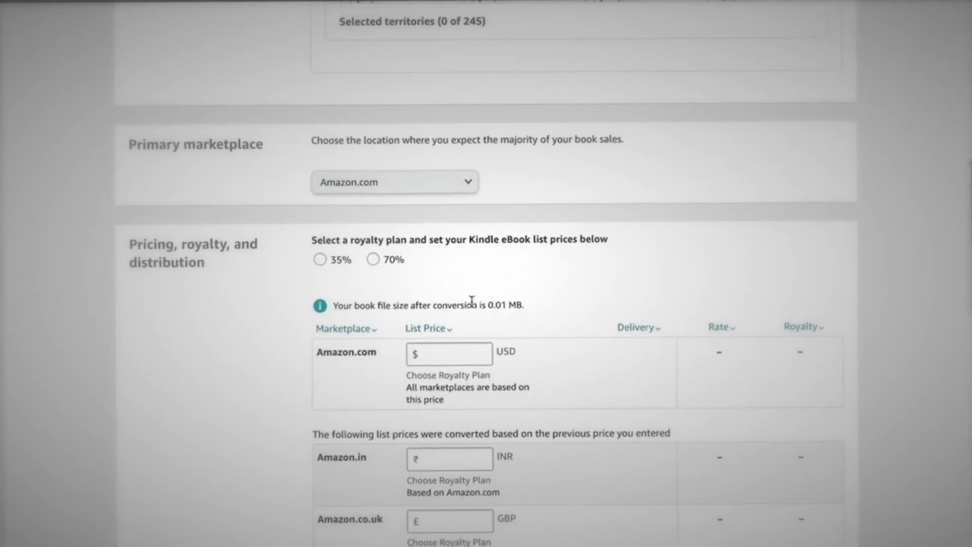
pyautogui.scroll(-2, 469, 303)
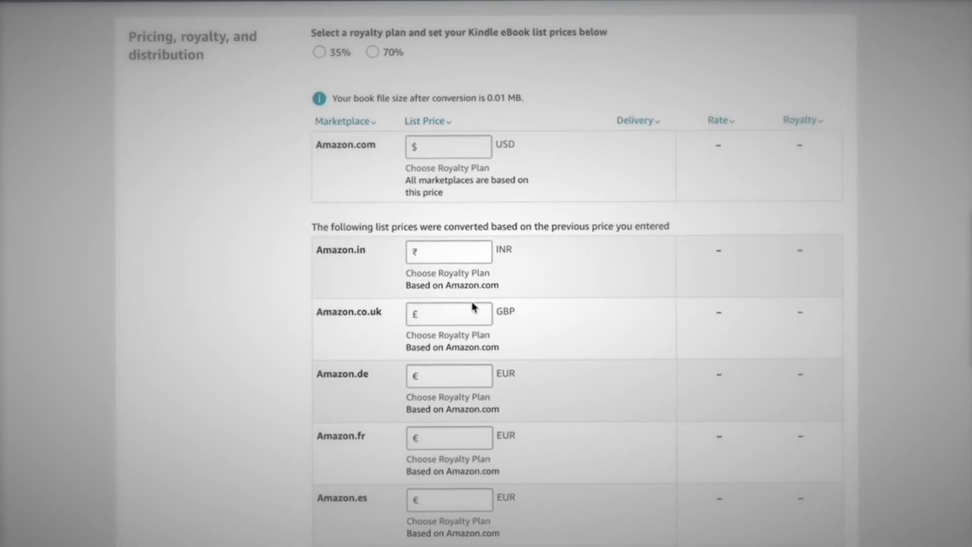
pyautogui.scroll(-9, 808, 446)
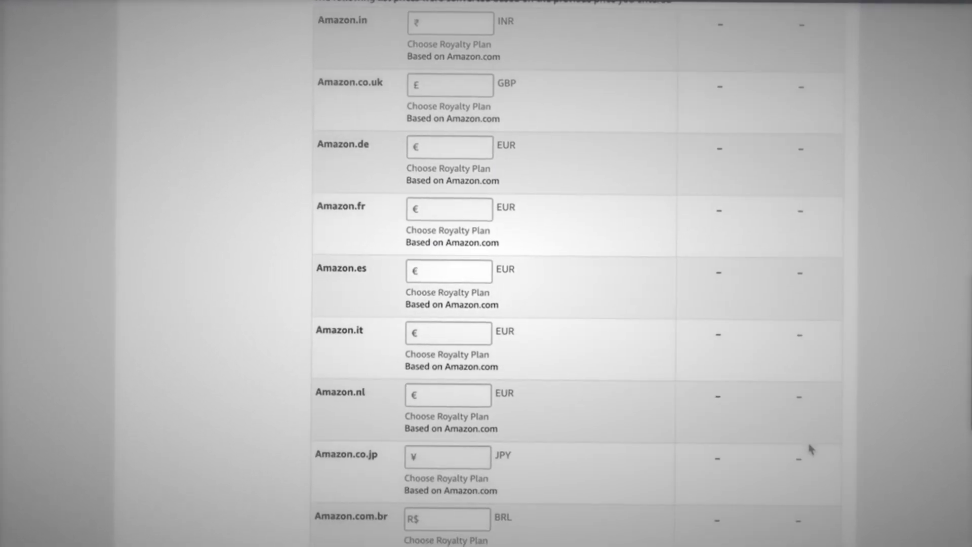
pyautogui.scroll(-7, 806, 448)
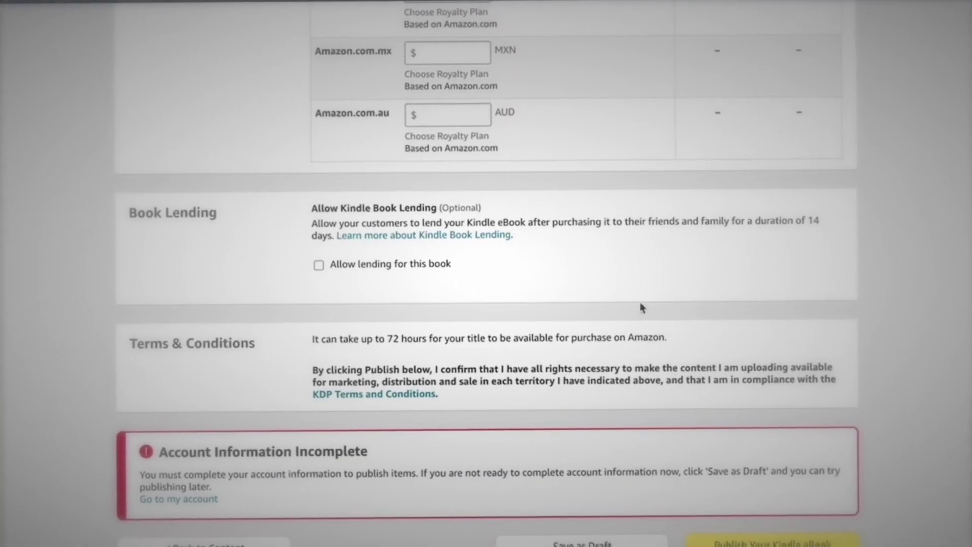
pyautogui.click(315, 265)
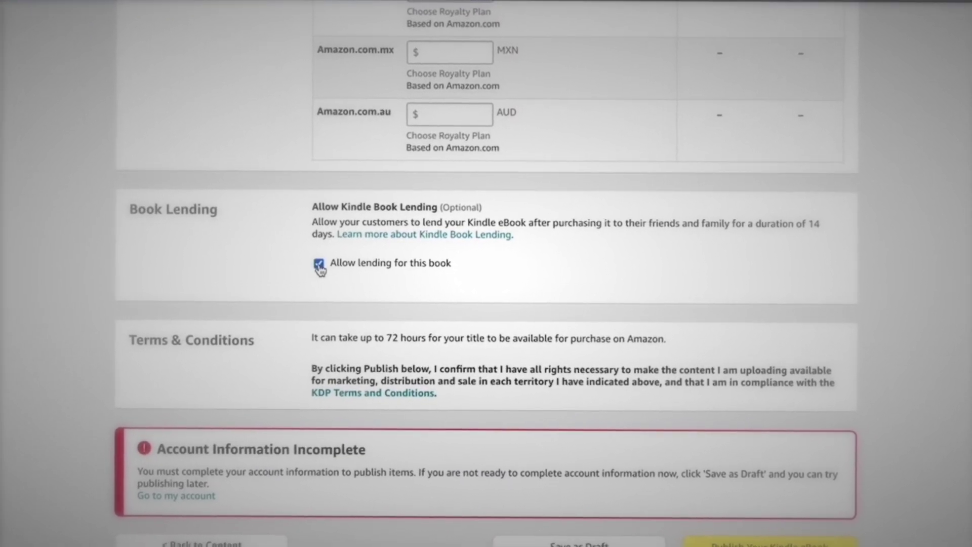
pyautogui.click(316, 264)
pyautogui.click(316, 264)
pyautogui.click(316, 264)
pyautogui.click(316, 265)
pyautogui.click(316, 265)
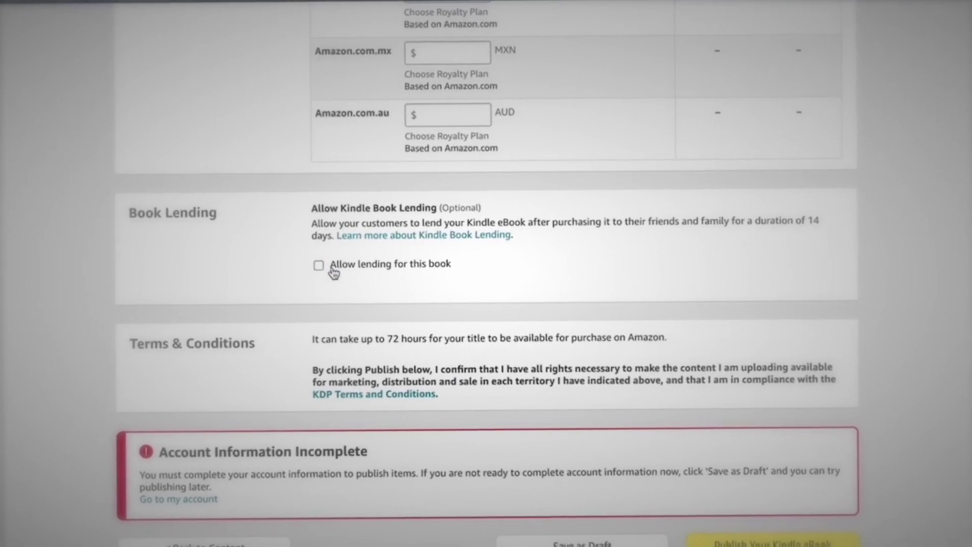